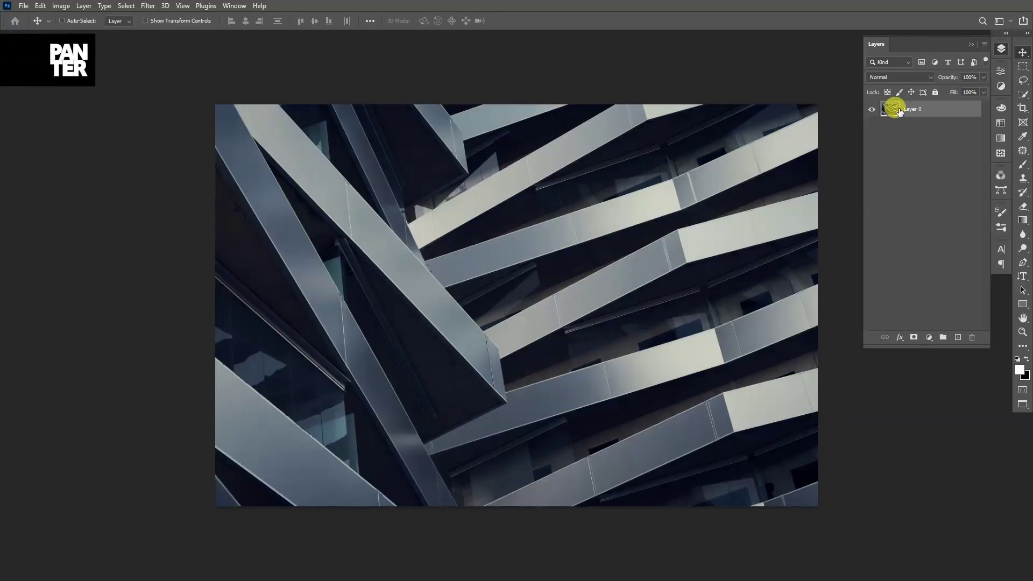
Duplicate the building photo's Layer 0 to create 'Layer 0 copy' above the original
drag(946, 106, 957, 335)
Draw a large white circle with the Ellipse Tool and centre it over the photo as 'Ellipse 1'
click(1024, 307)
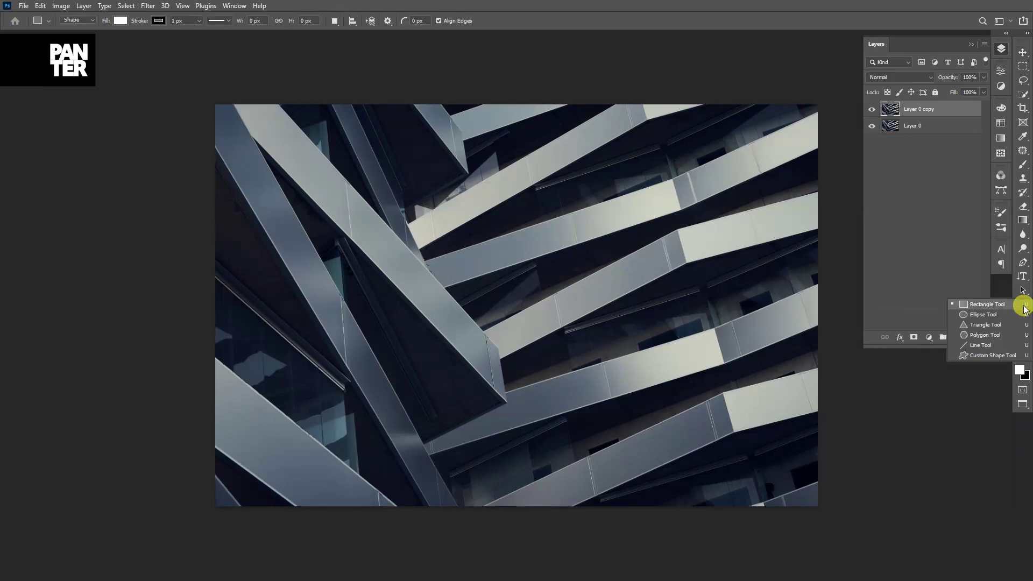
click(984, 315)
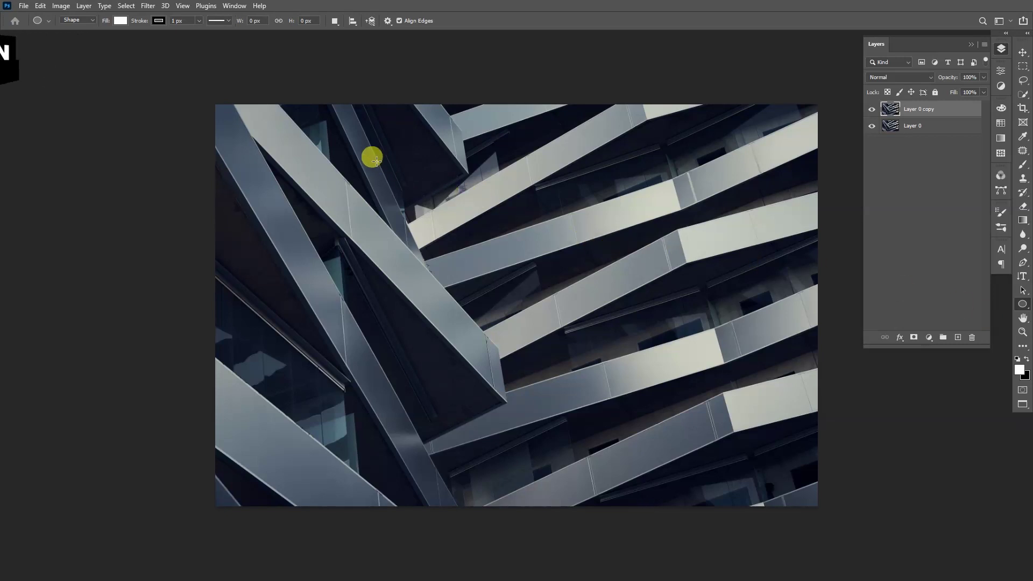
drag(370, 157, 648, 432)
key(v)
drag(558, 265, 567, 277)
click(1000, 49)
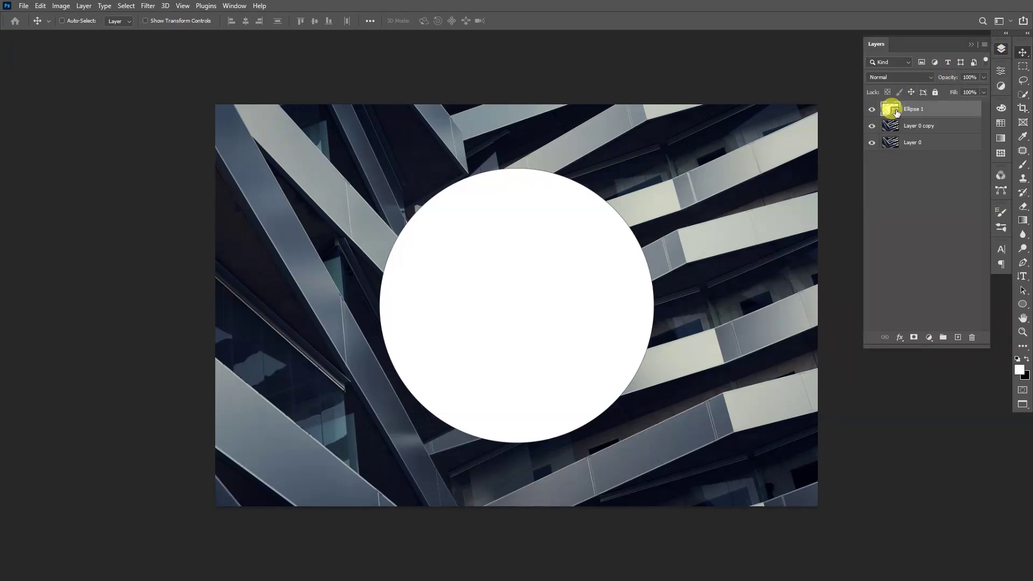
Hide Ellipse 1, select Layer 0 copy, and load the circle's outline as a selection
click(872, 110)
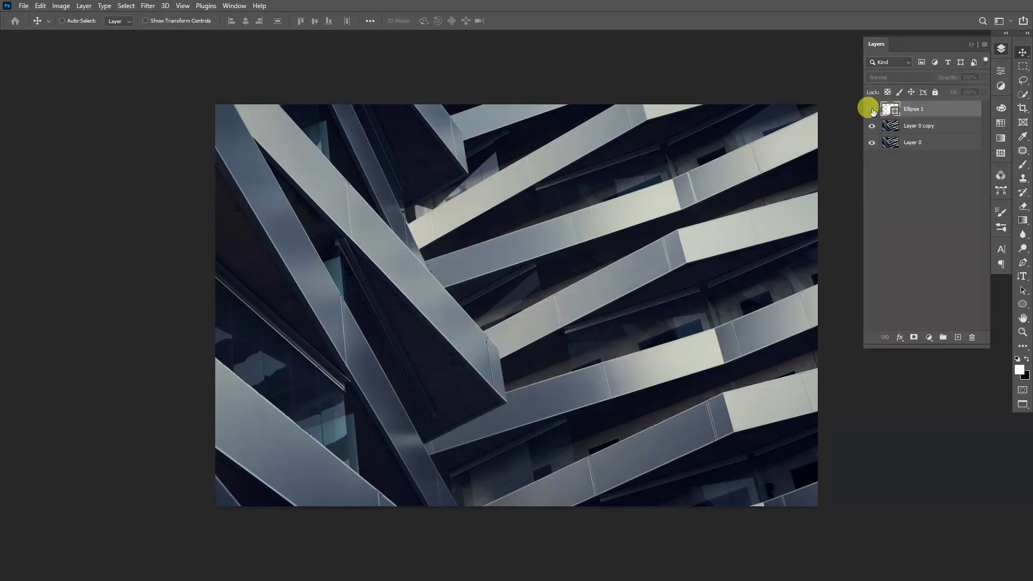
click(913, 127)
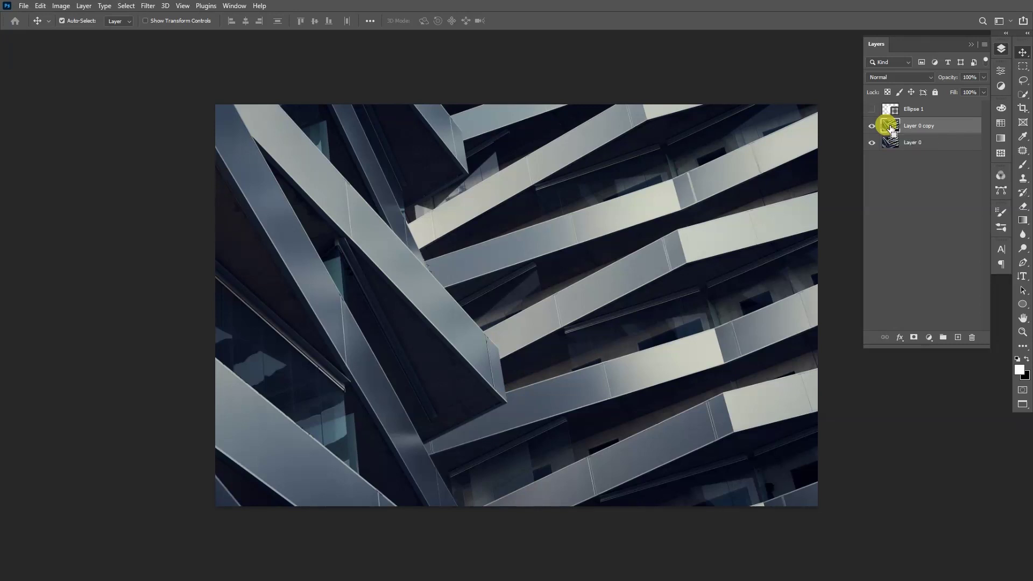
drag(892, 129, 896, 113)
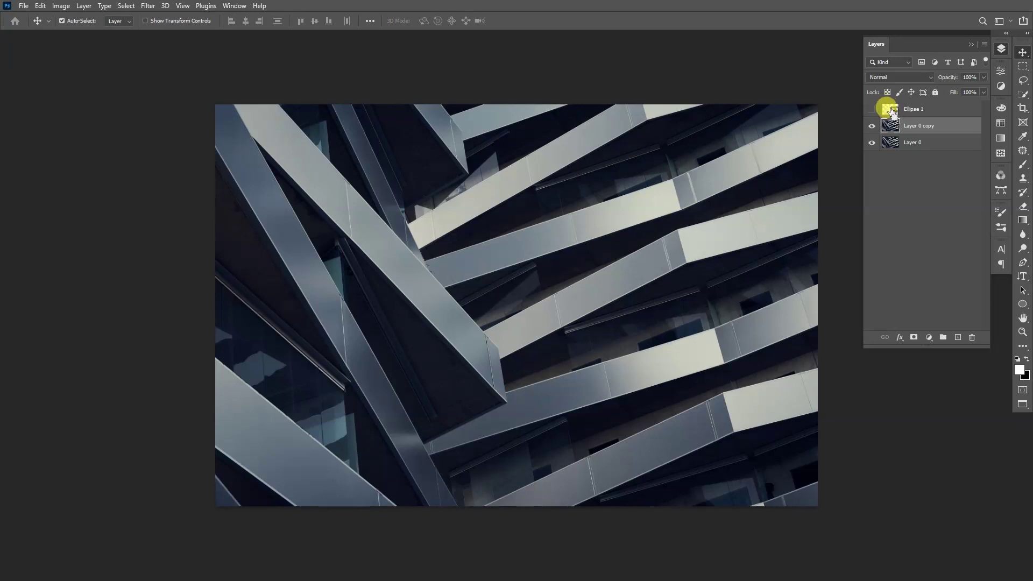
ctrl+click(891, 111)
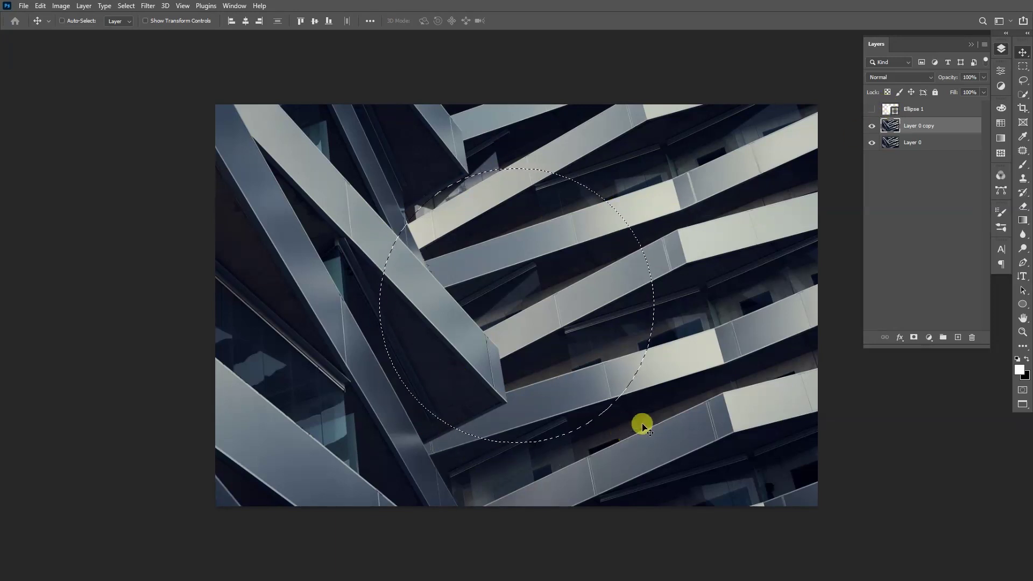
Apply Filter > Distort > Spherize at 100% amount inside the circular selection on Layer 0 copy
click(148, 6)
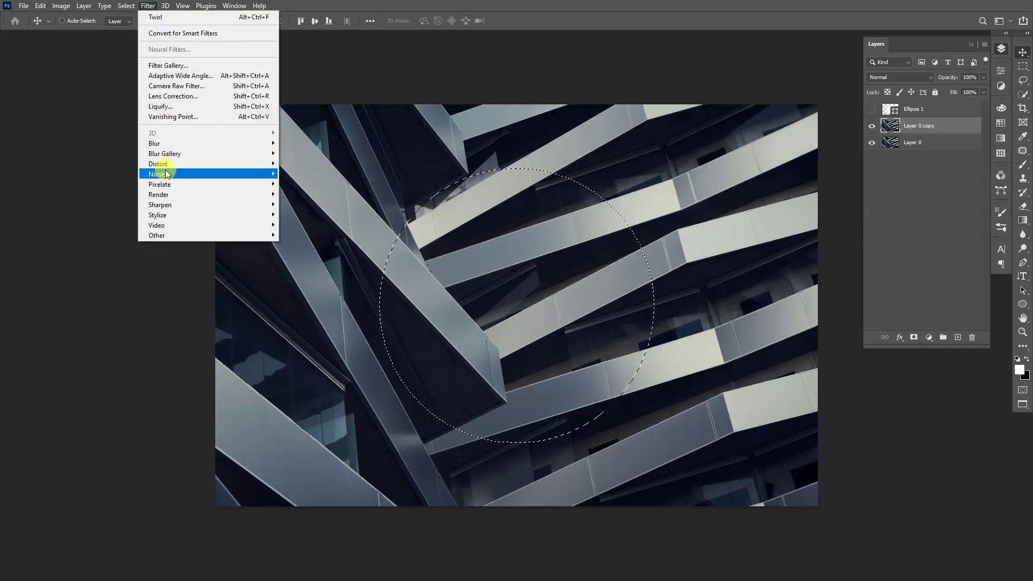
mouse_move(169, 170)
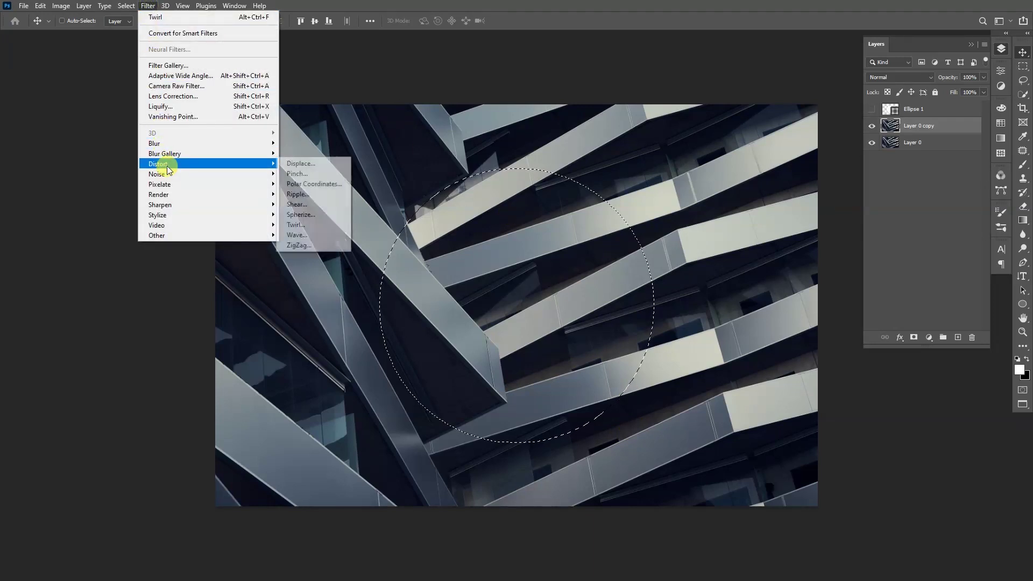
click(318, 215)
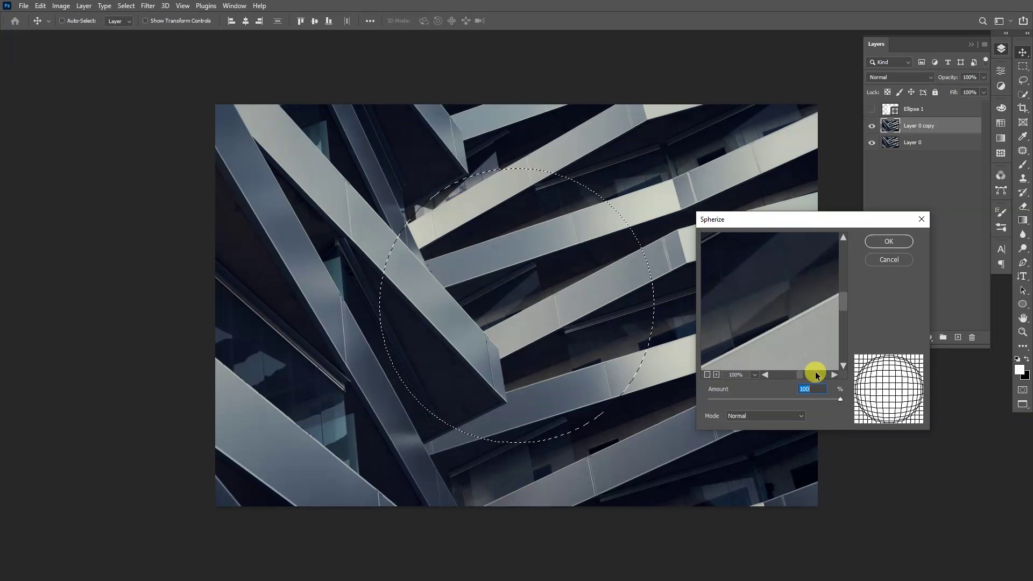
click(707, 374)
click(707, 375)
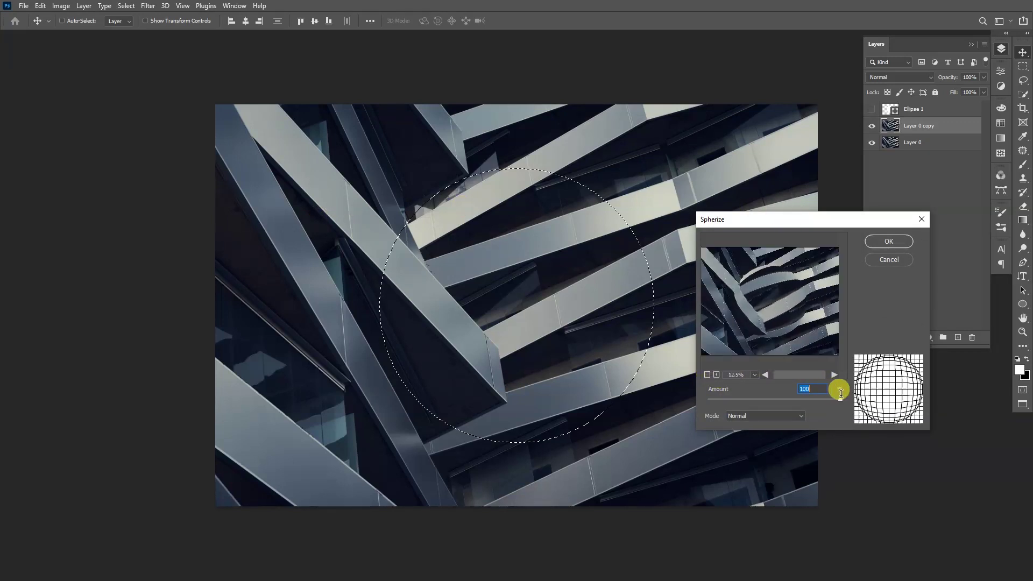
click(891, 241)
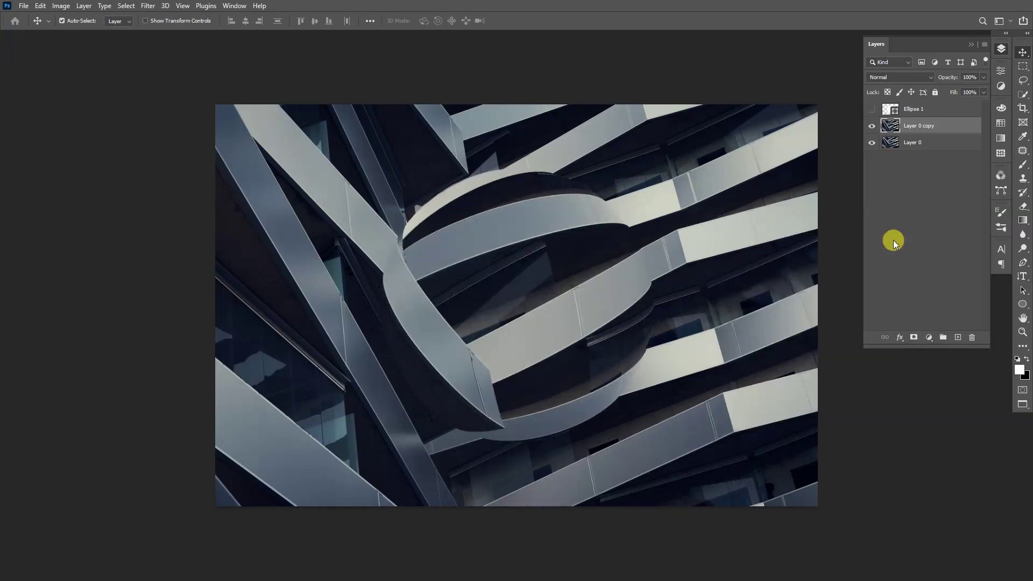
key(ctrl)
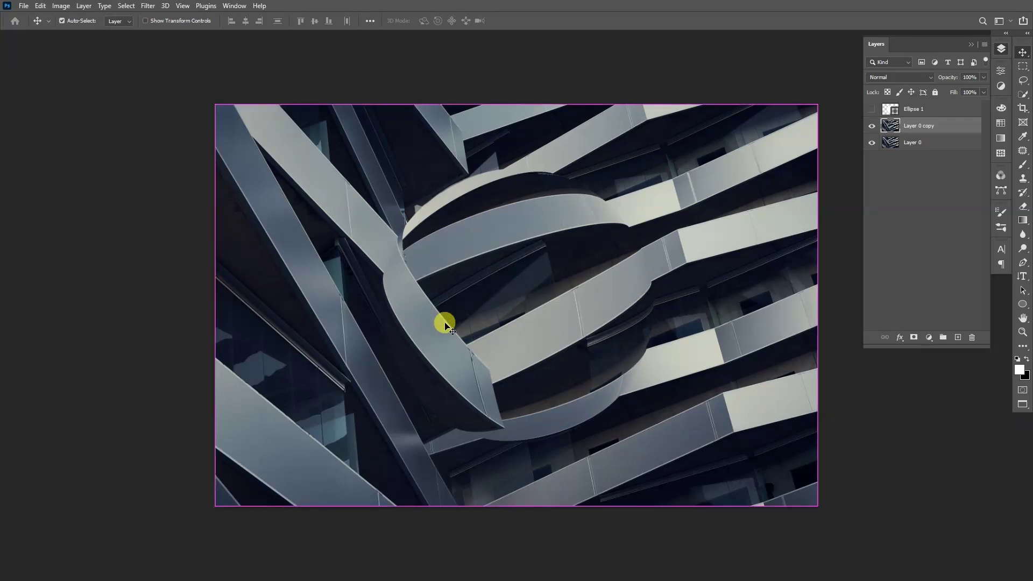
Delete everything outside the circle on Layer 0 copy, deselect, and hide Layer 0 to check the cutout
ctrl+click(890, 111)
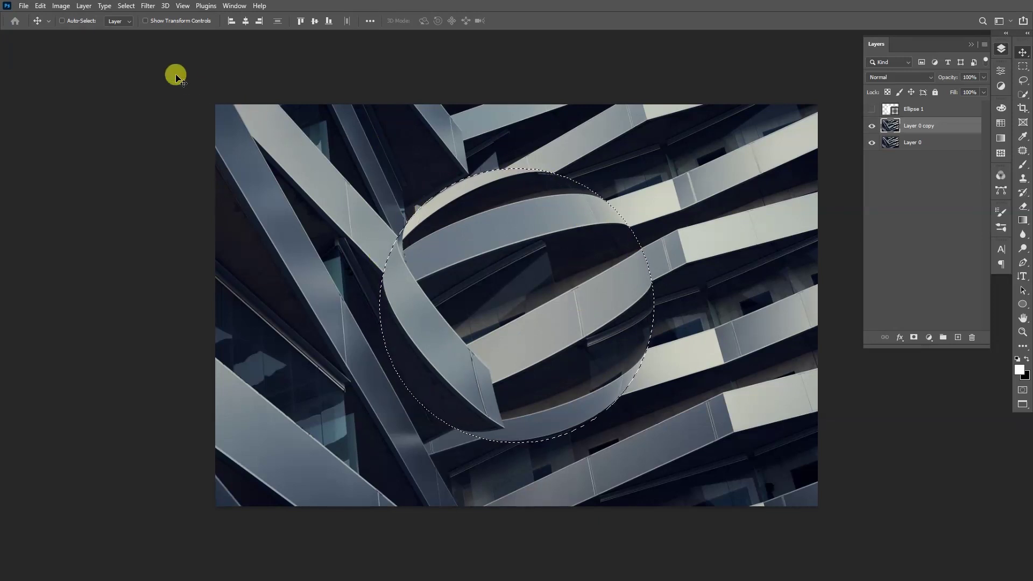
click(126, 6)
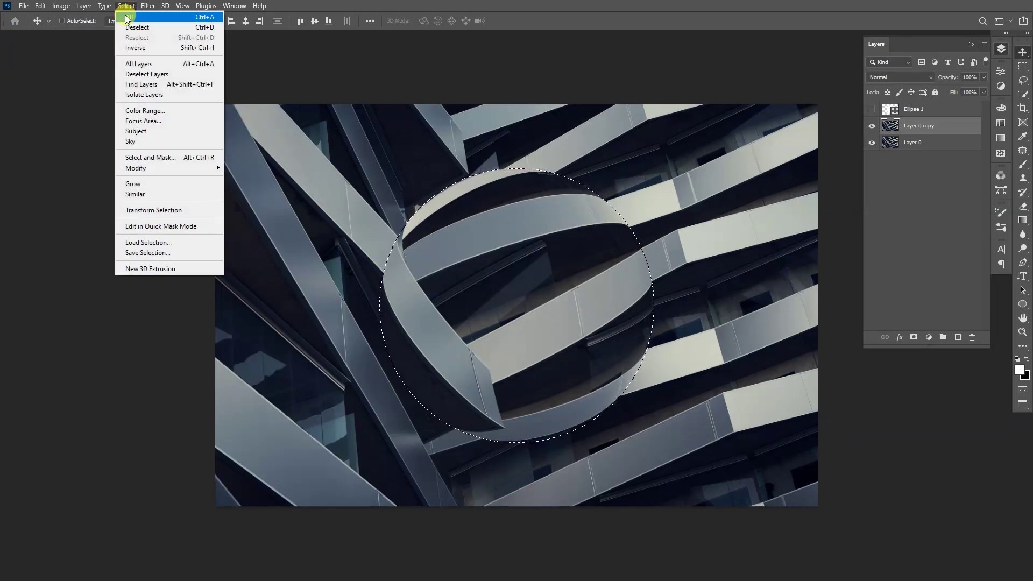
click(139, 49)
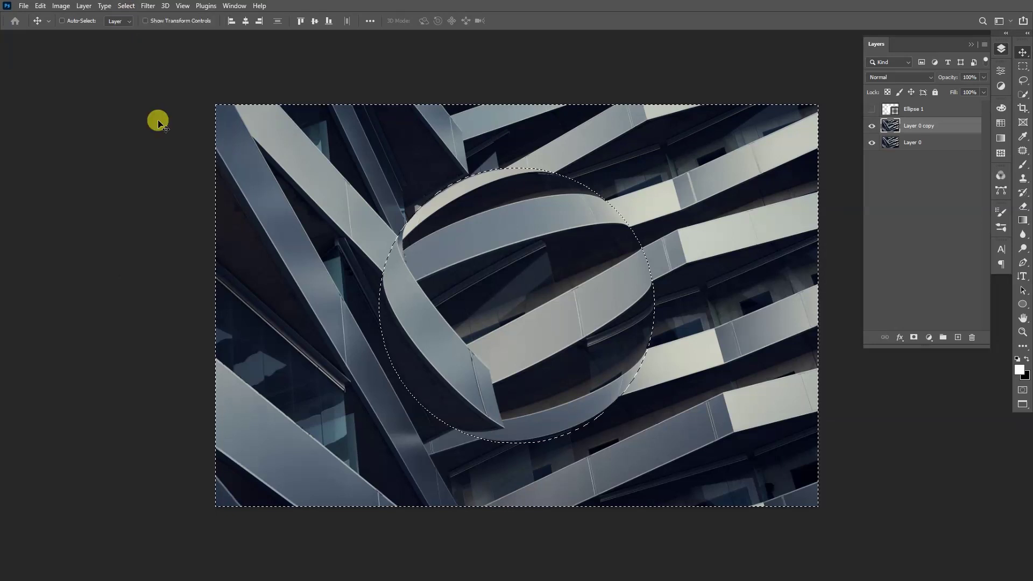
key(Delete)
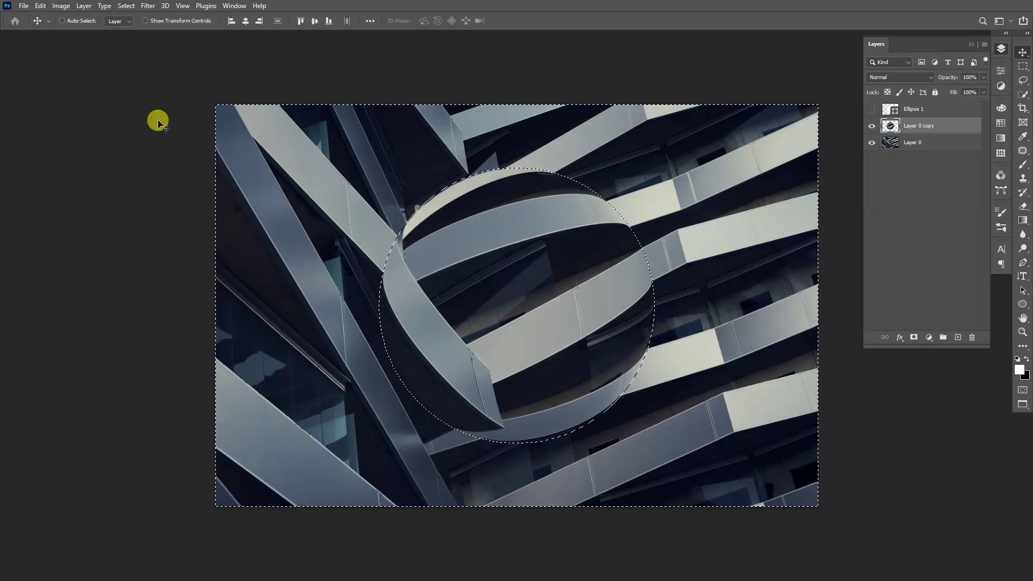
key(ctrl+d)
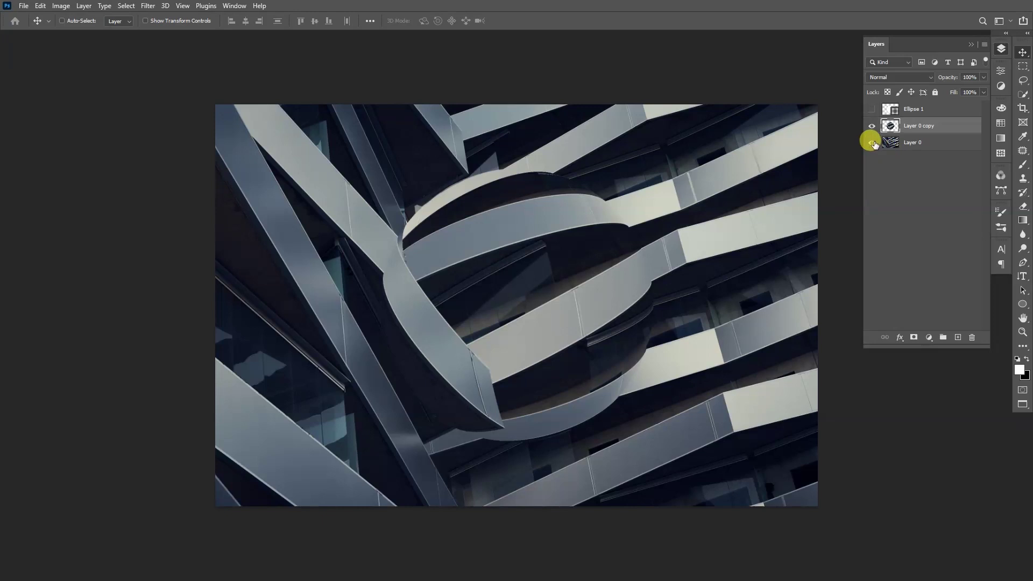
click(871, 143)
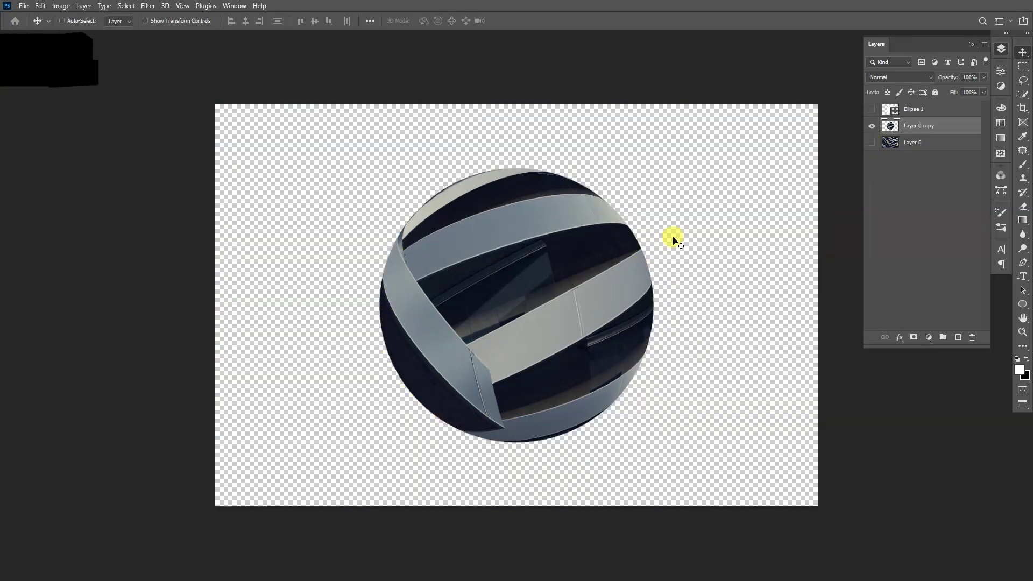
Show Layer 0 again and add an empty Layer 1 above it for the shadow
click(872, 143)
click(915, 144)
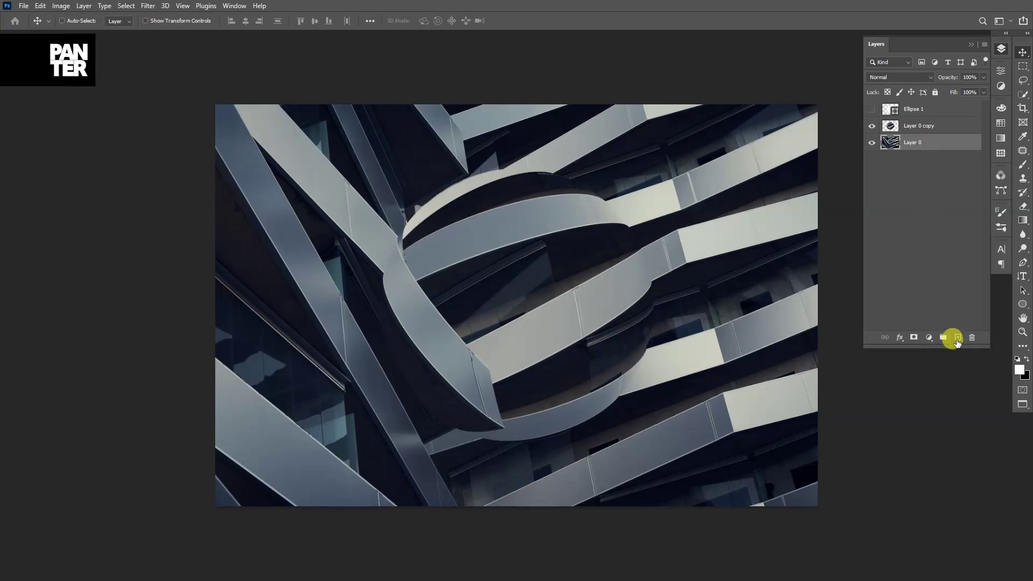
click(958, 338)
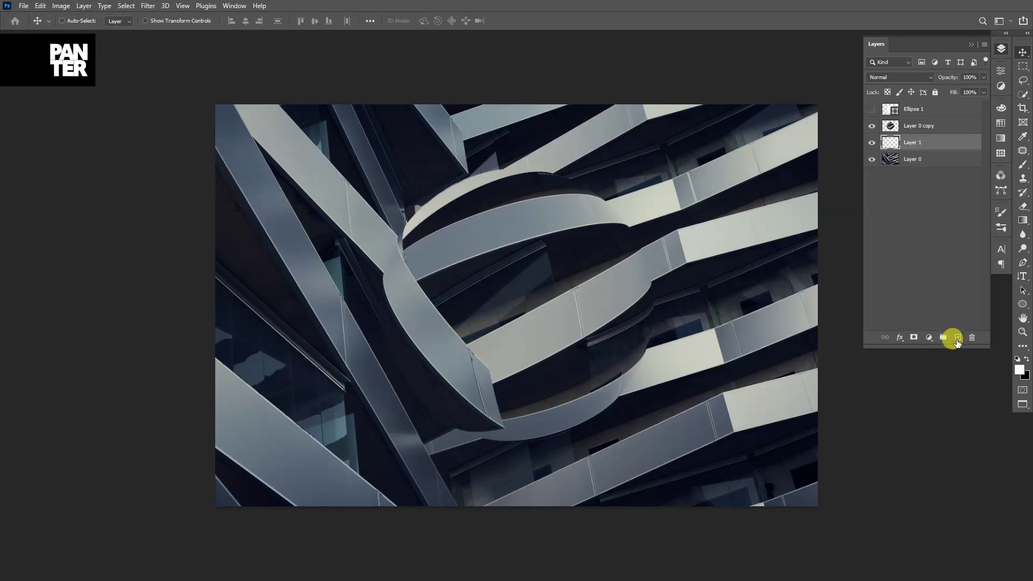
Sample a dark tone and paint a soft shadow around the sphere's lower edges with a ~1469 px brush
key(i)
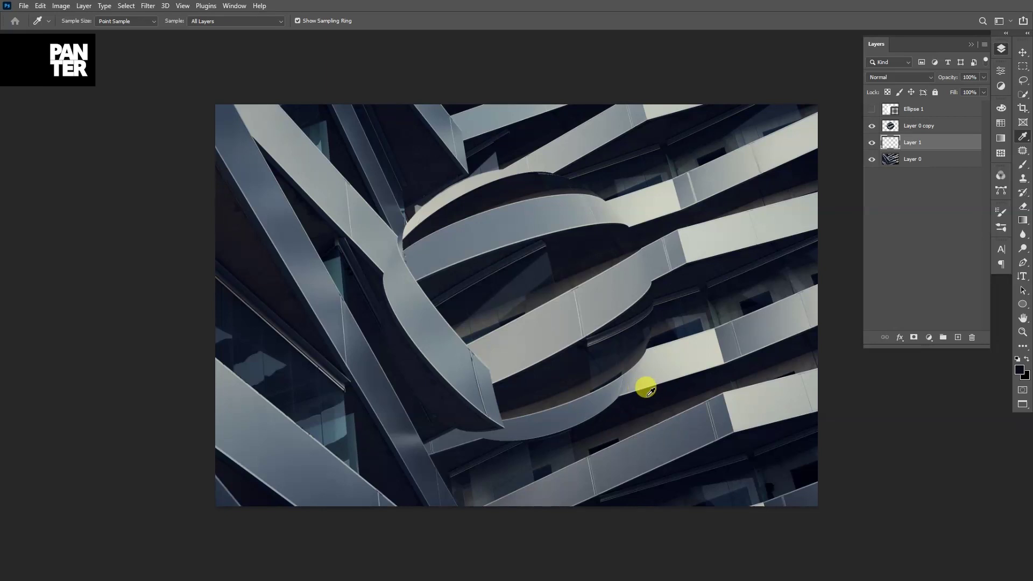
key(b)
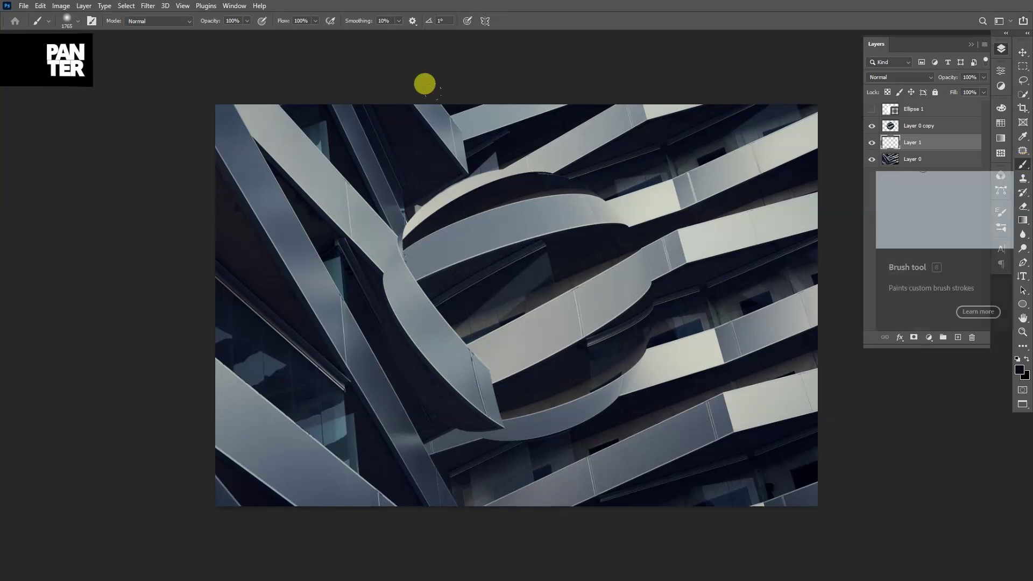
mouse_move(523, 300)
mouse_down()
mouse_move(435, 310)
mouse_move(456, 318)
mouse_up()
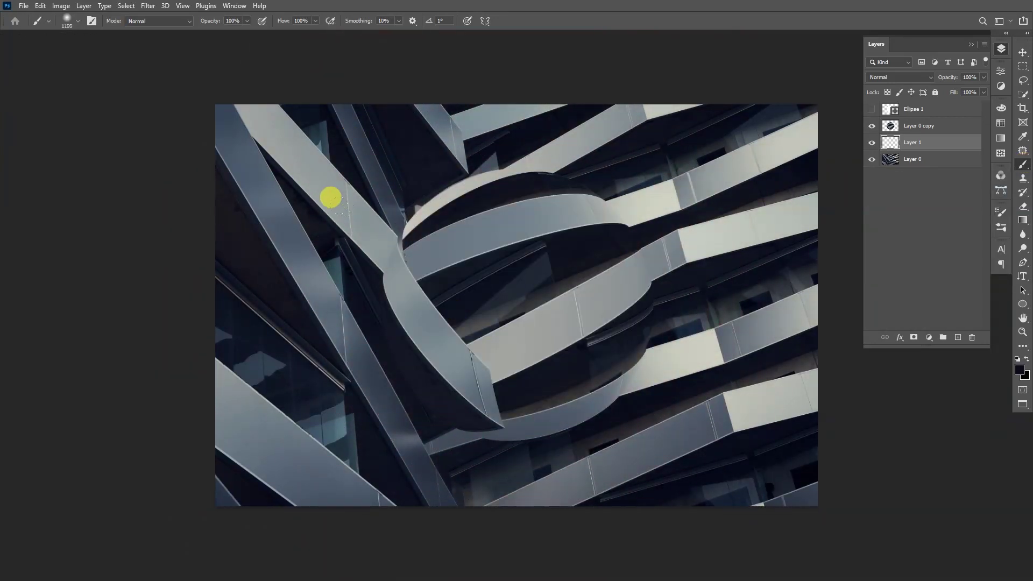
drag(525, 301, 586, 301)
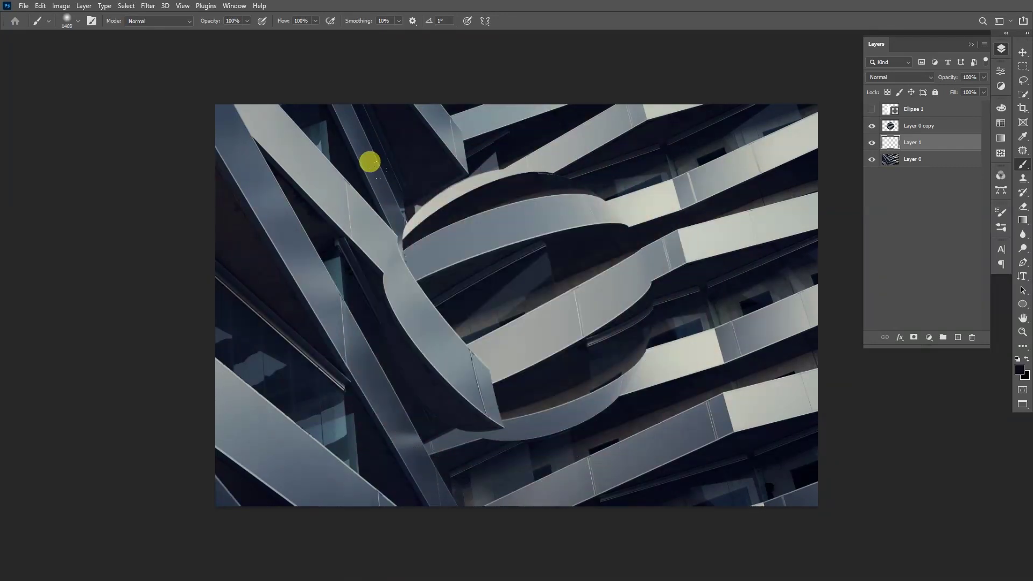
click(514, 305)
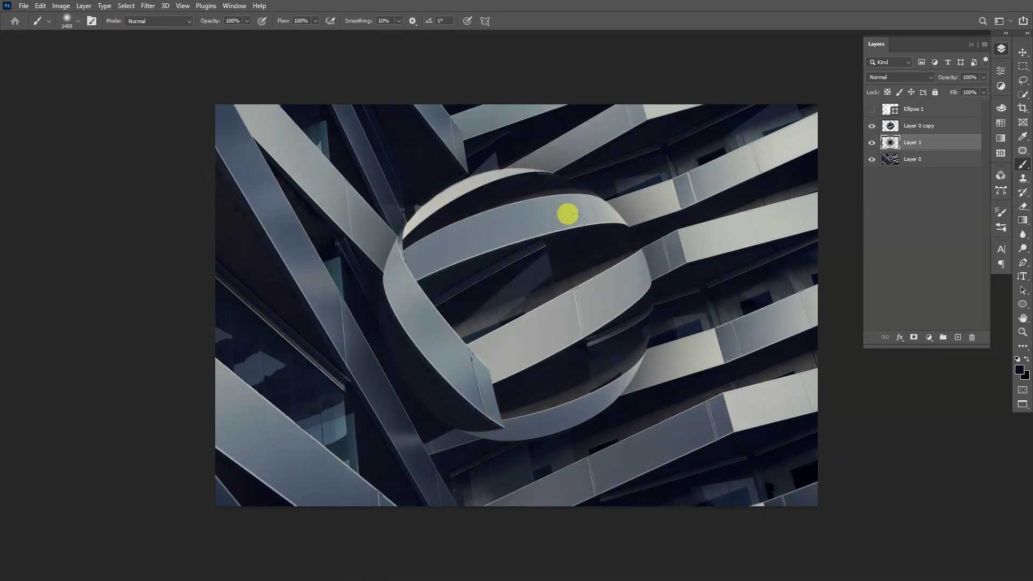
drag(447, 239, 466, 233)
key(v)
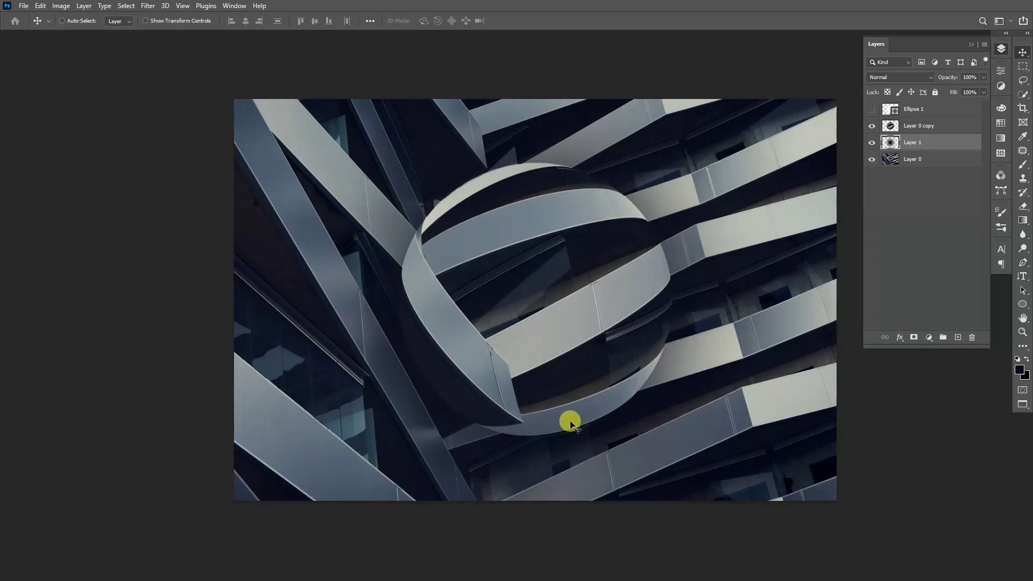
Add an empty Layer 2 above the sphere layer and set the foreground colour to white
click(889, 124)
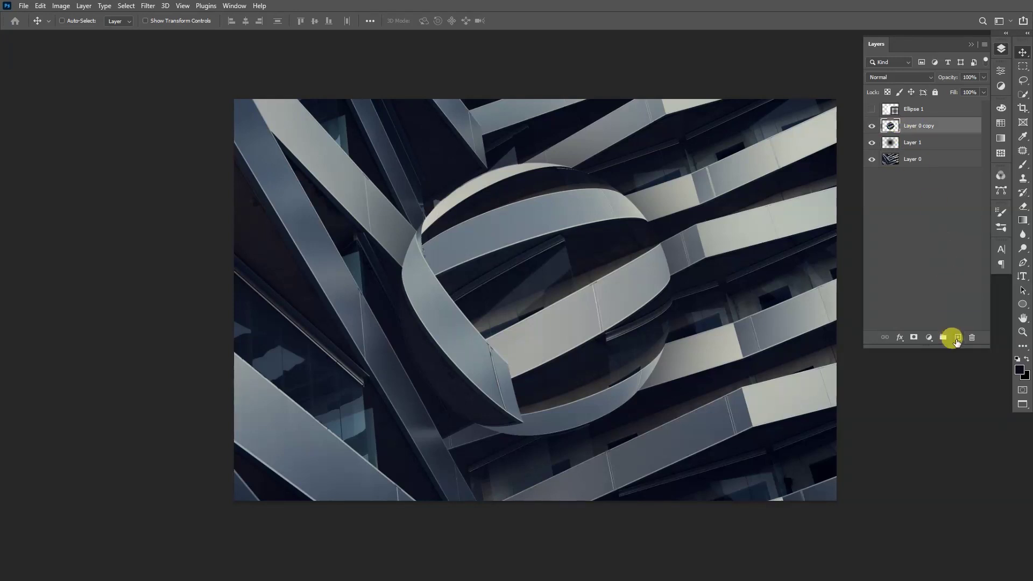
click(957, 338)
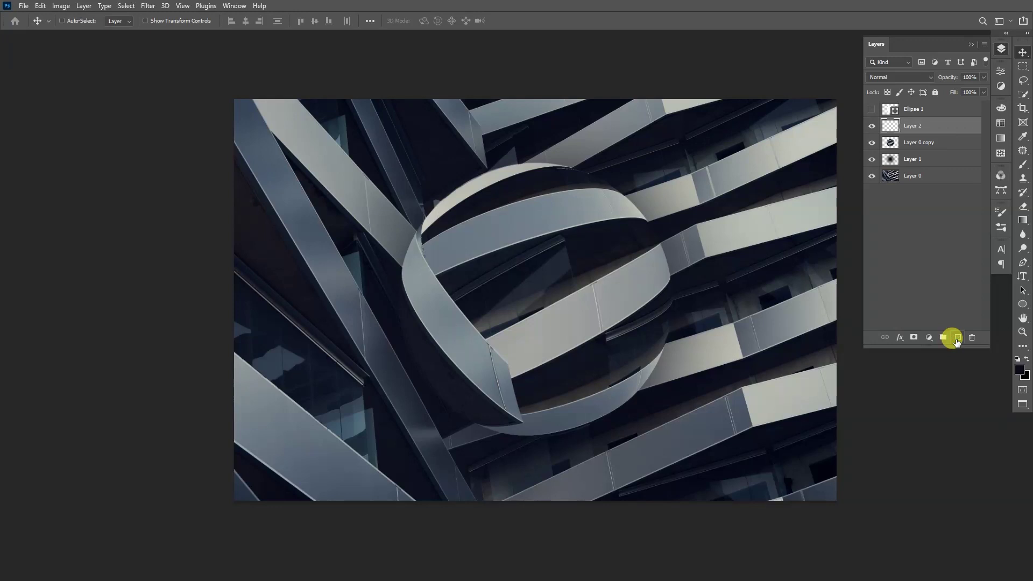
click(1020, 371)
drag(833, 363, 743, 307)
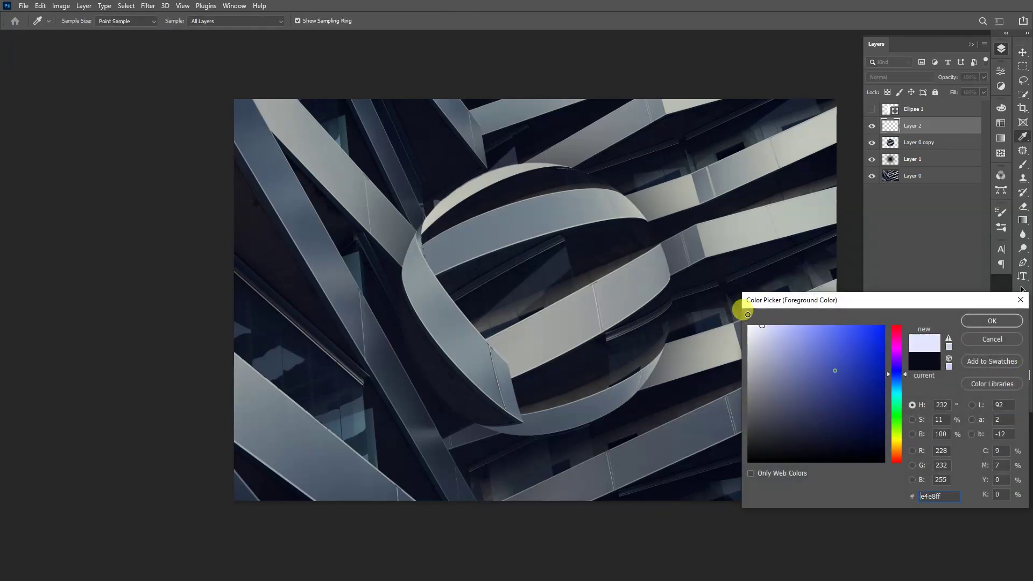
click(980, 323)
Load the Ellipse 1 circle as a selection around the sphere
key(ctrl)
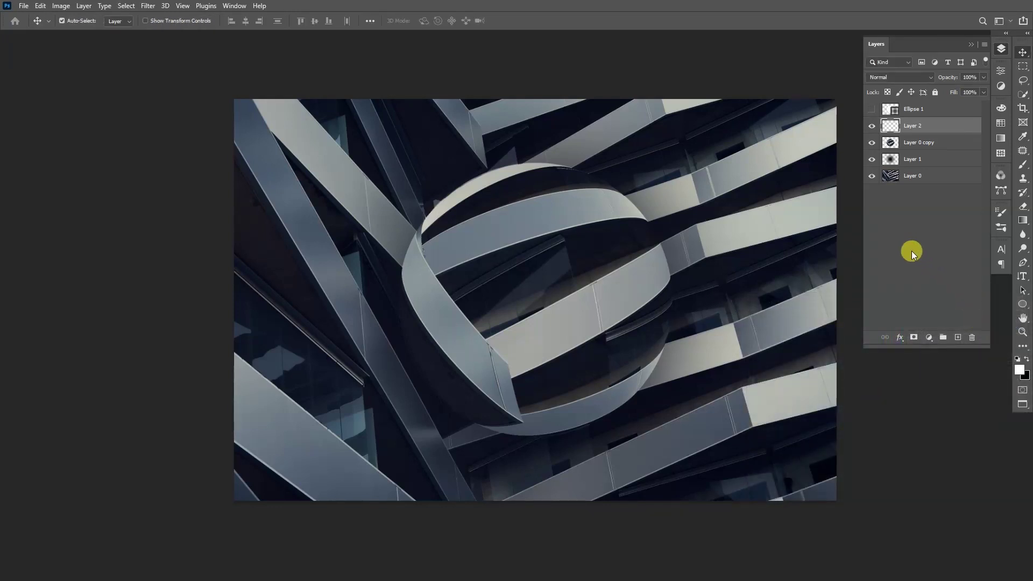
ctrl+click(891, 109)
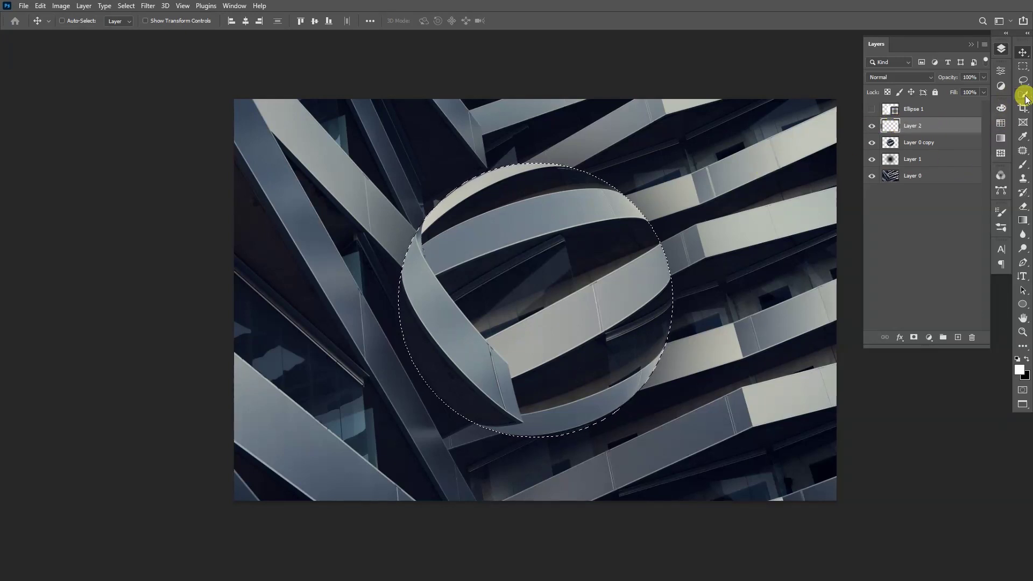
click(1022, 168)
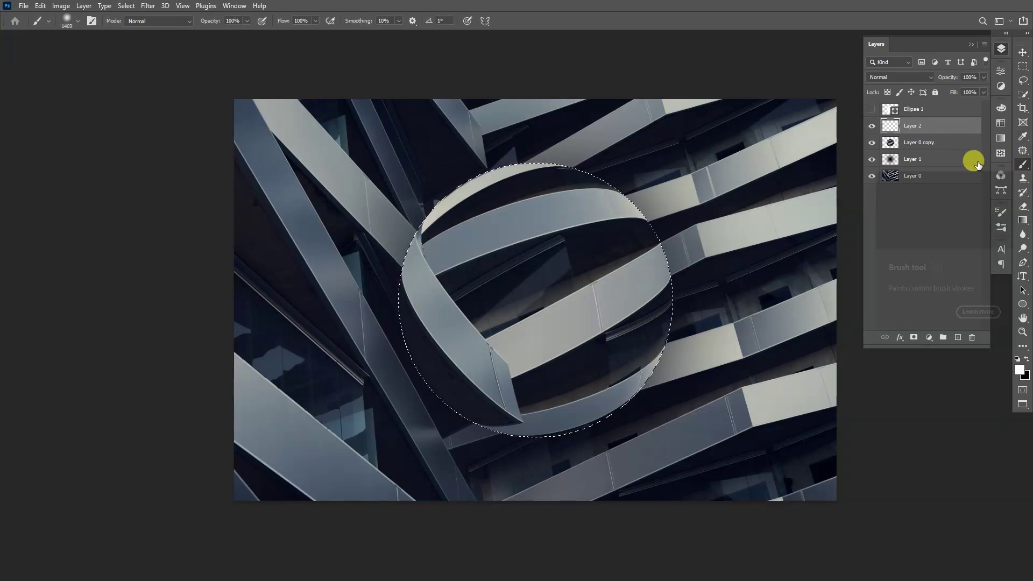
Paint soft white highlights along the sphere's left and right edges with a ~1122 px brush, then deselect
mouse_move(561, 238)
mouse_down()
mouse_move(473, 235)
mouse_move(484, 240)
mouse_up()
scroll(341, 209, down, 2)
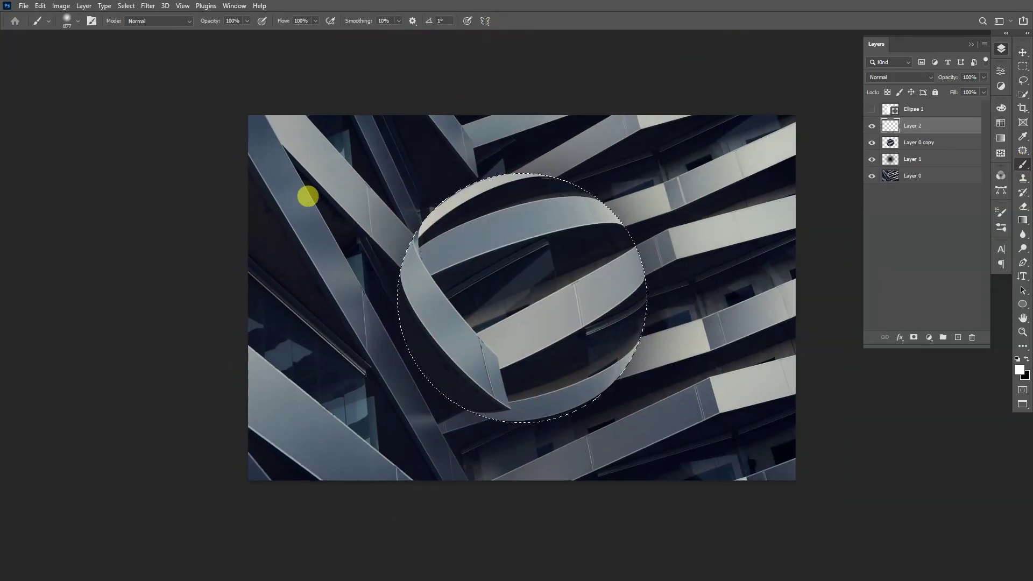
mouse_move(289, 127)
mouse_down()
mouse_move(266, 213)
mouse_move(275, 298)
mouse_move(313, 363)
mouse_move(348, 386)
mouse_up()
mouse_move(657, 276)
mouse_down()
mouse_move(623, 284)
mouse_move(623, 196)
mouse_move(566, 118)
mouse_move(609, 166)
mouse_up()
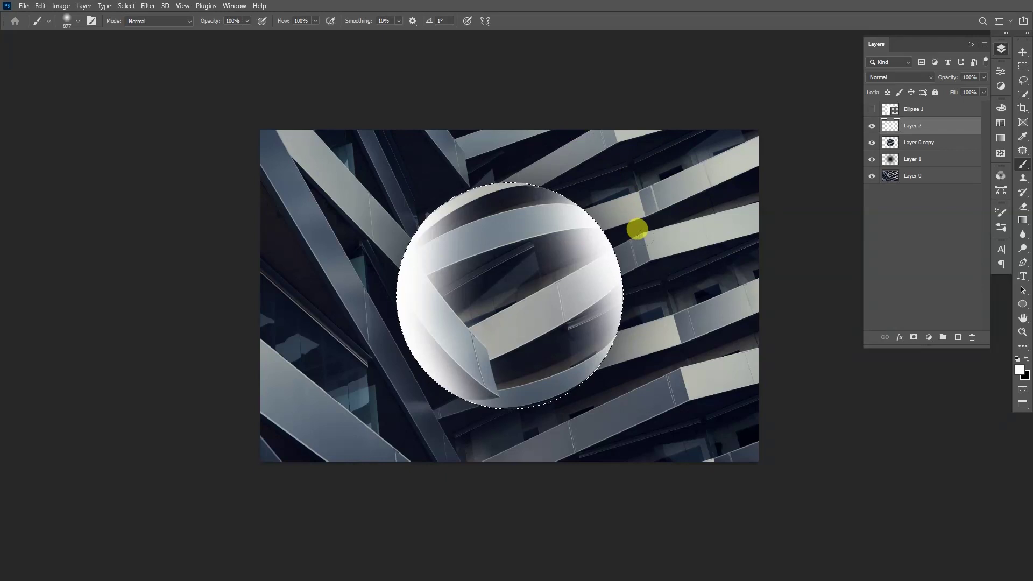
scroll(628, 219, up, 1)
key(v)
key(ctrl+d)
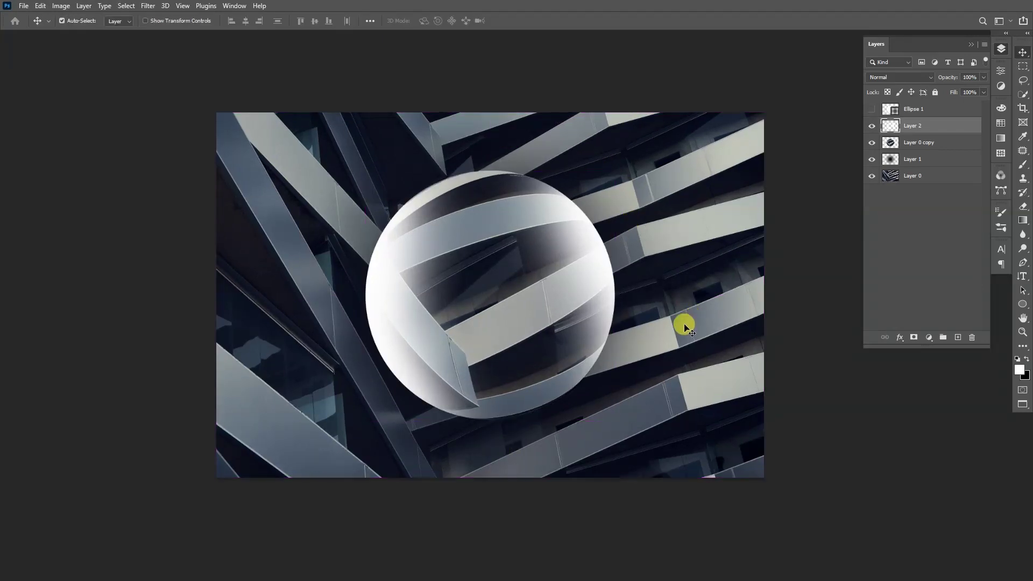
scroll(600, 355, up, 1)
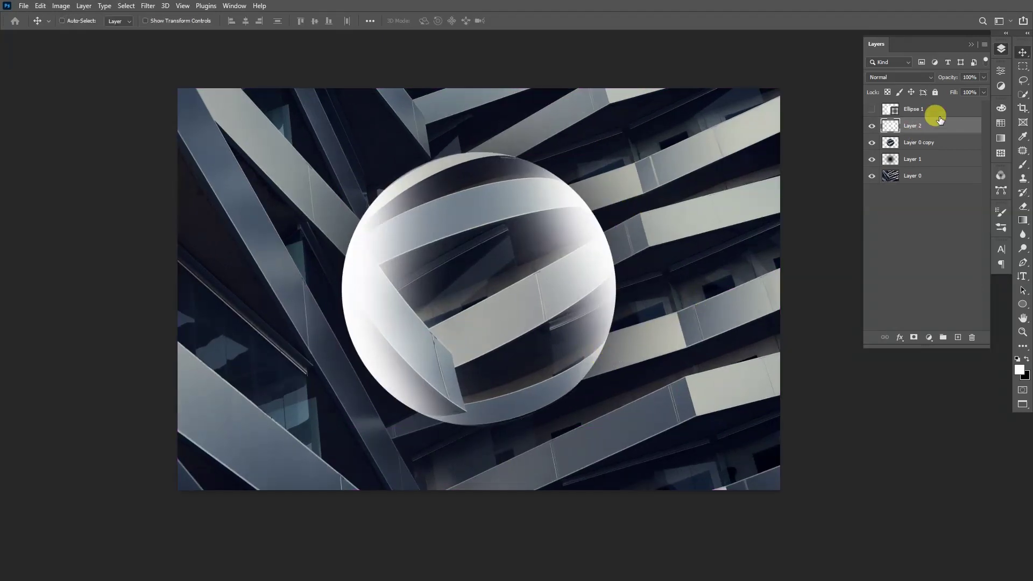
Set the Layer 2 highlight to Soft Light blend mode at 73% opacity
click(882, 78)
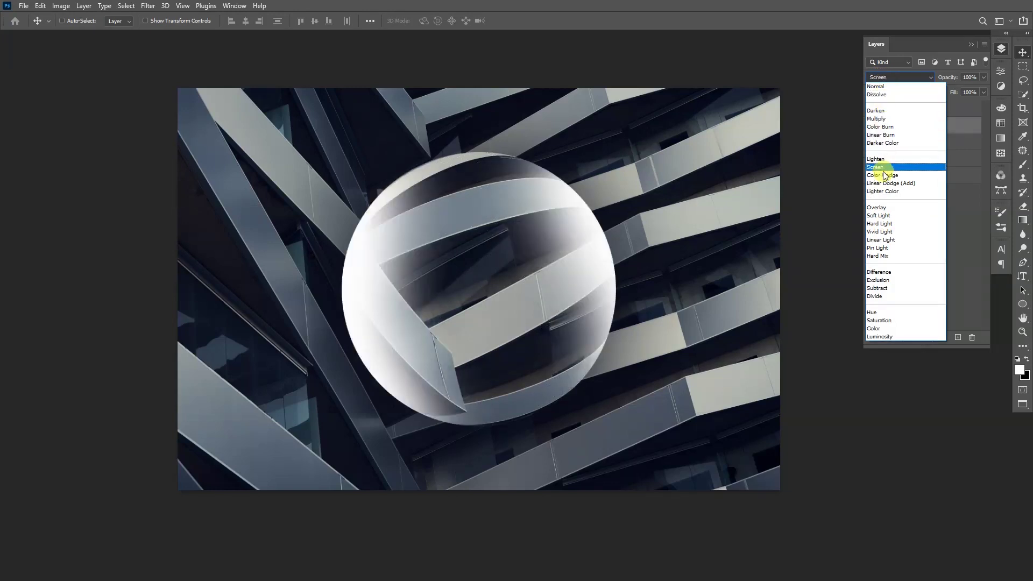
click(882, 216)
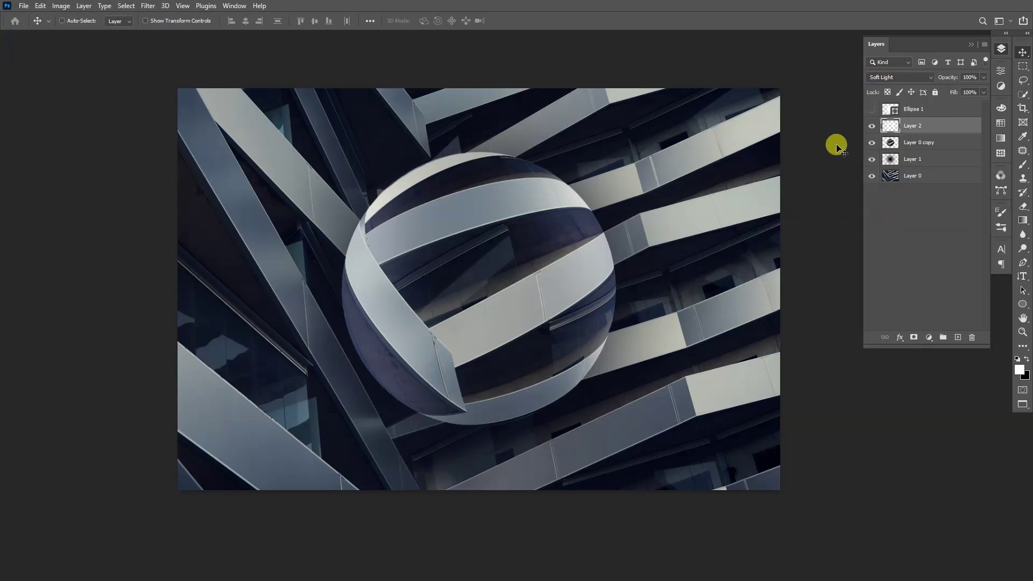
click(983, 78)
drag(980, 92, 972, 91)
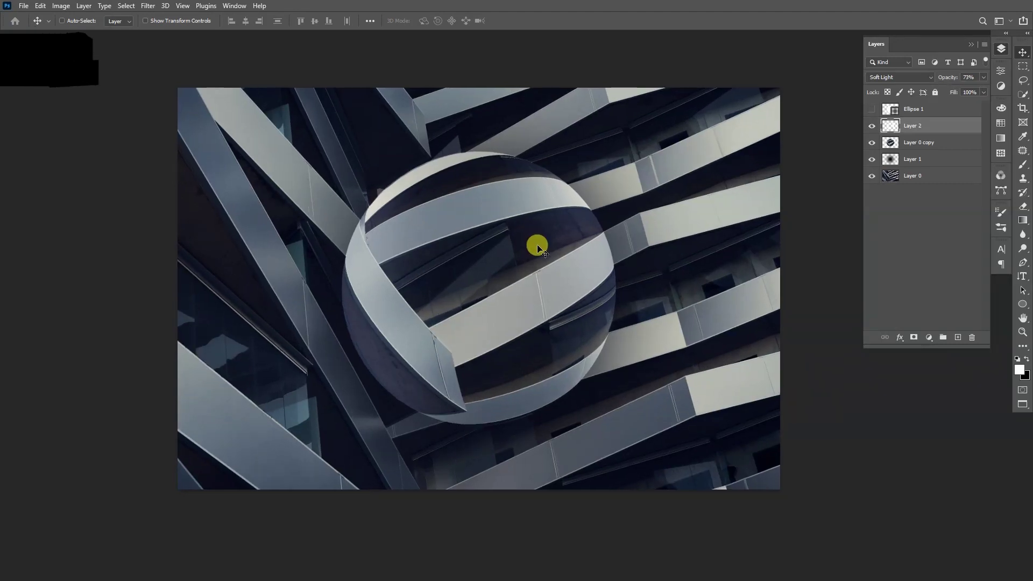
drag(607, 271, 636, 275)
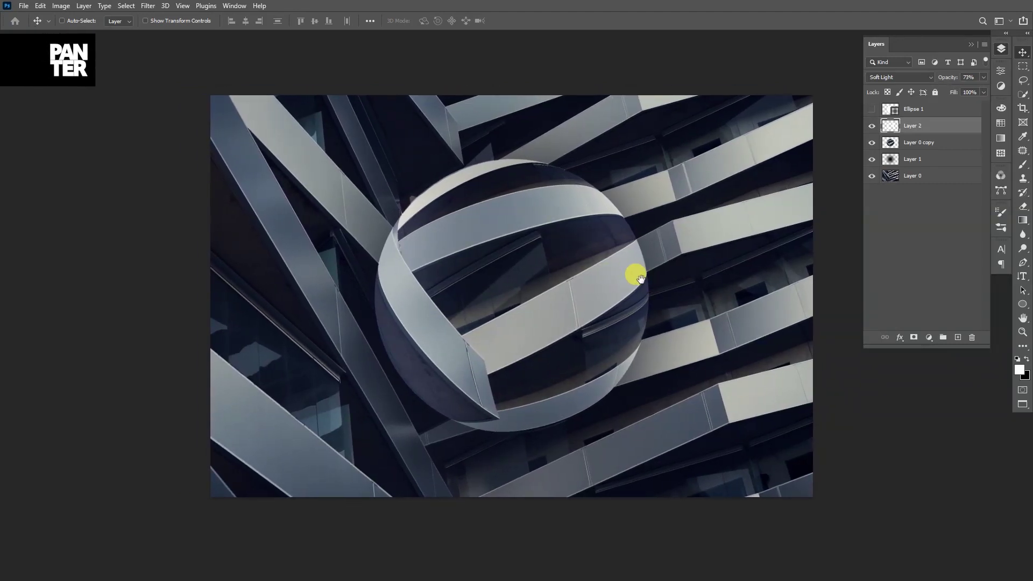